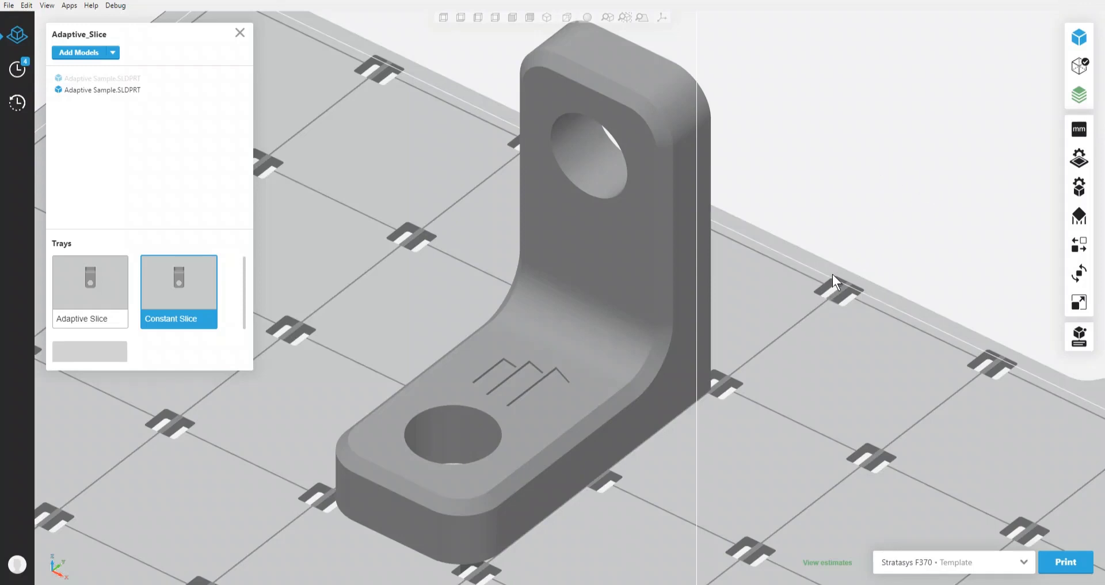
Step: Select the L-bracket on the Constant Slice tray and display its layer-by-layer slice preview
click(596, 147)
click(1075, 99)
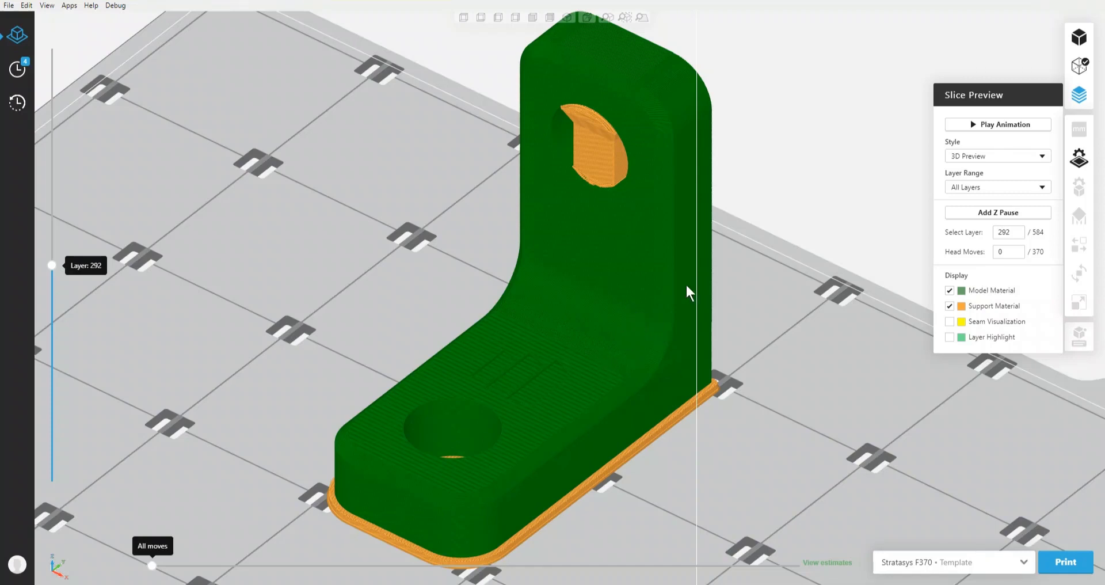
click(828, 561)
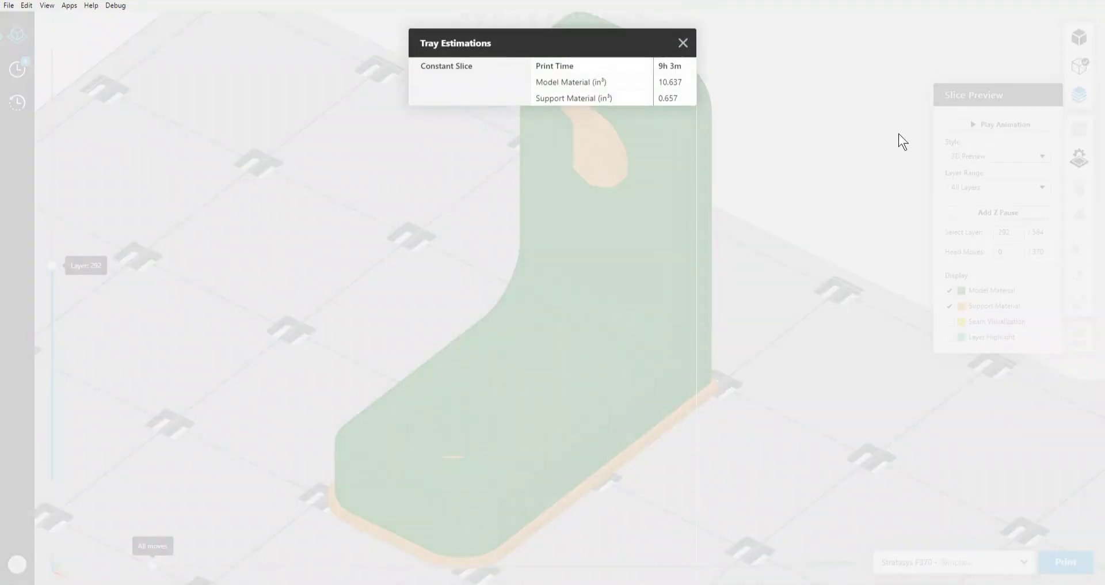
click(683, 43)
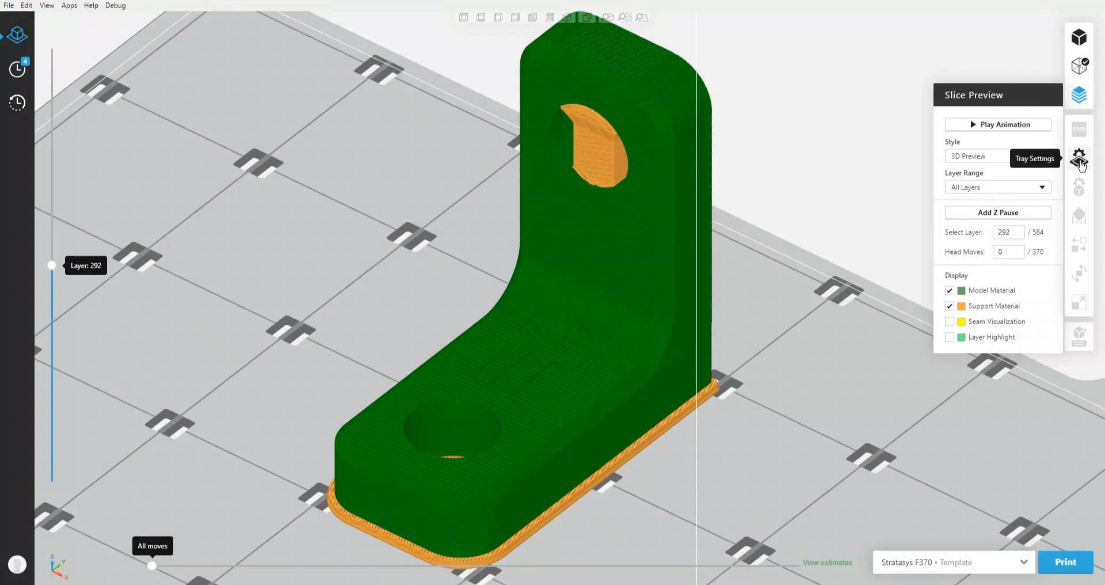
click(1080, 164)
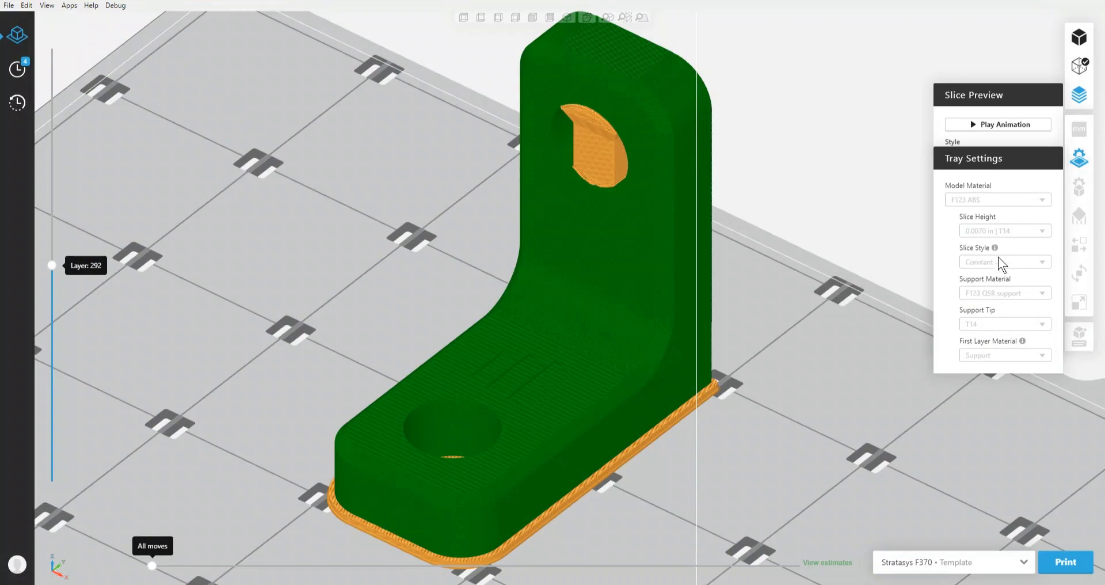
Step: Leave the Constant Slice preview and switch to the Adaptive Slice tray
click(1079, 158)
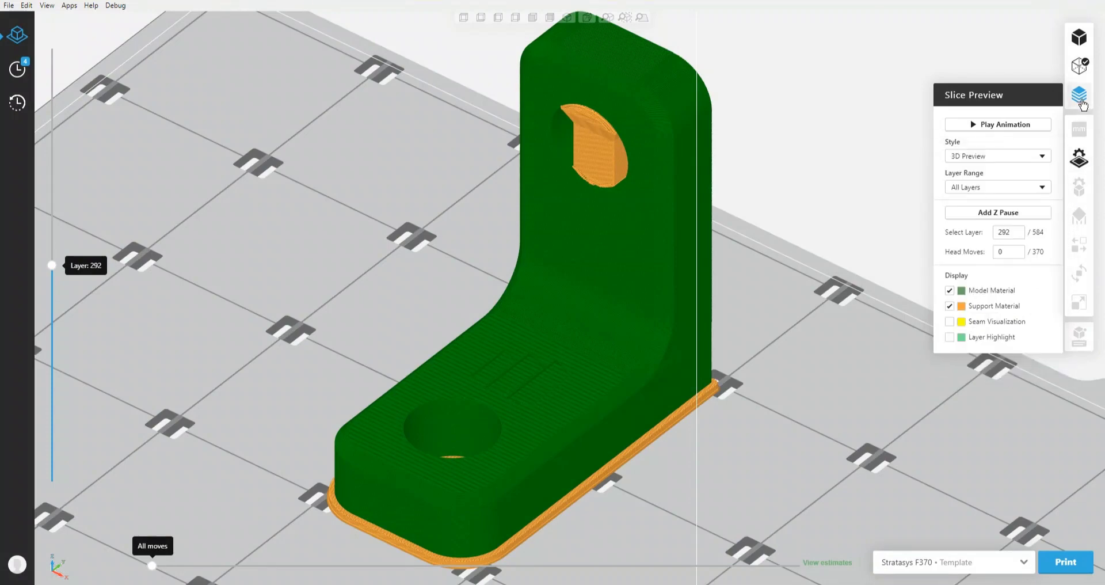
click(1080, 96)
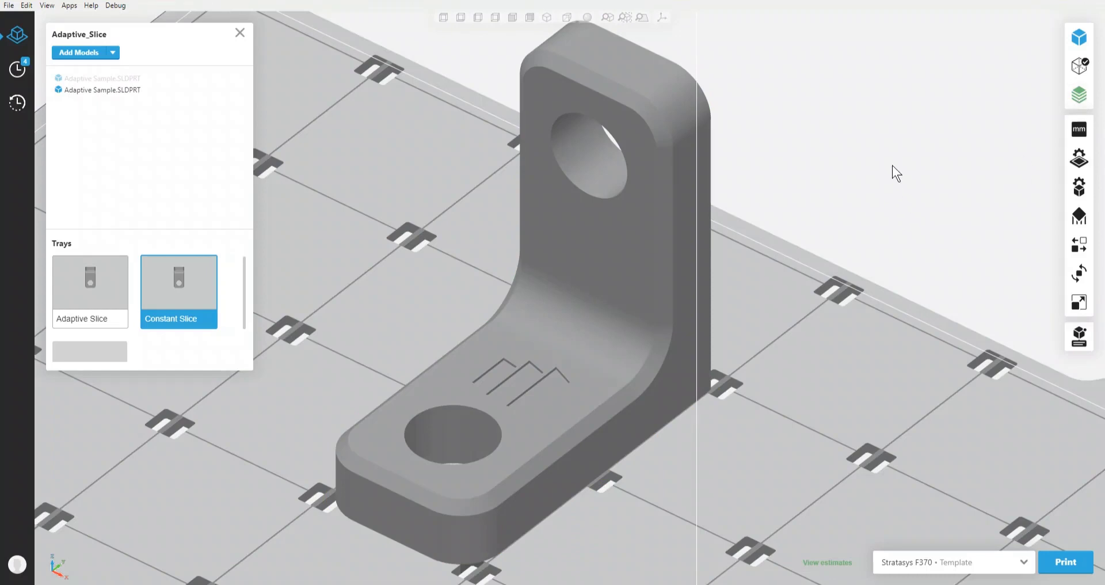
click(644, 347)
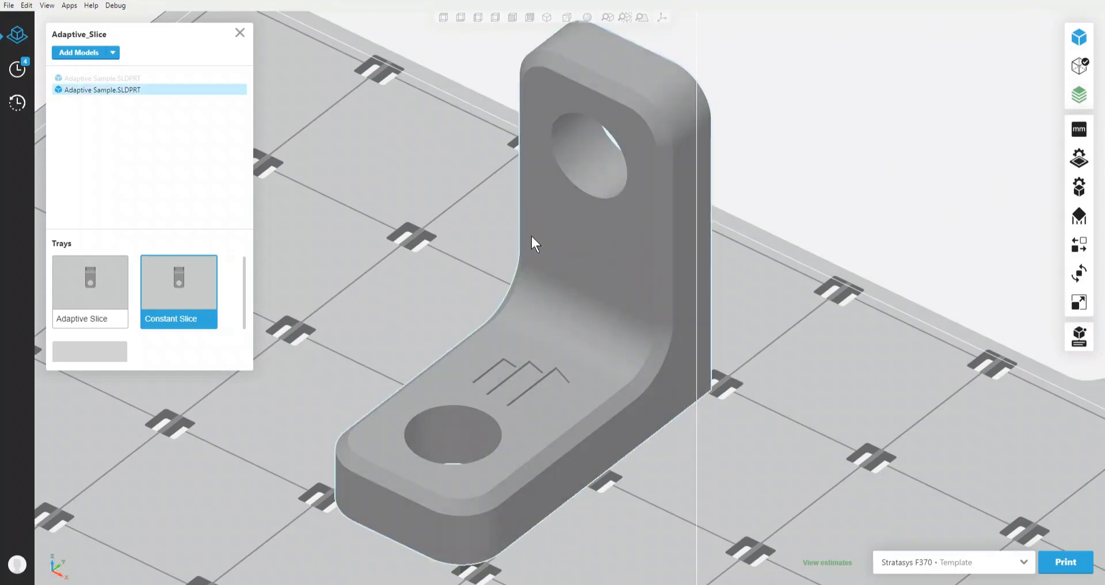
click(98, 277)
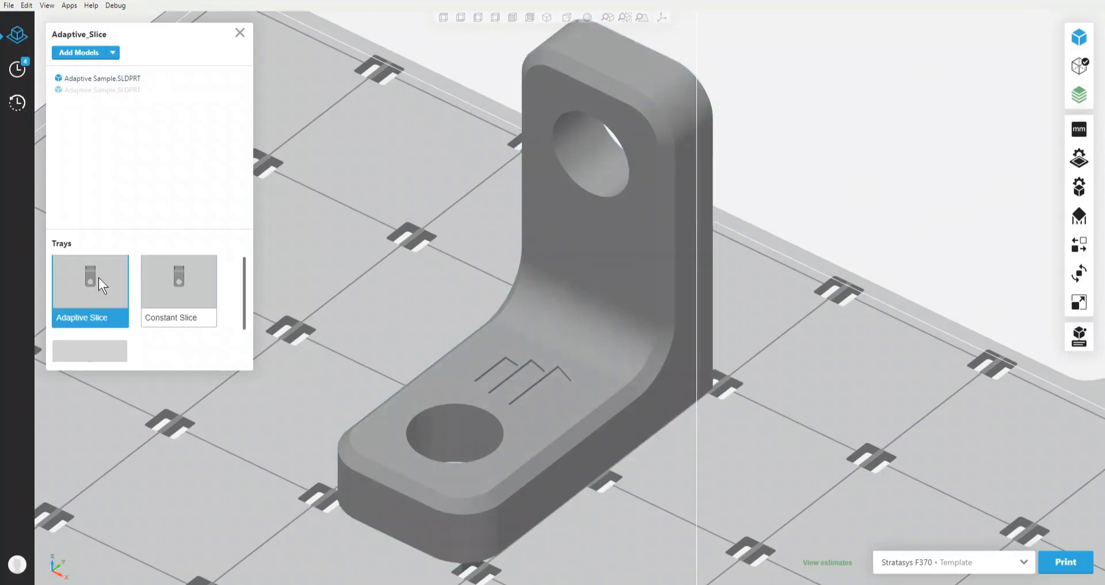
Step: Confirm the Adaptive Slice tray's slice style is set to Adaptive
click(560, 143)
click(720, 254)
click(1078, 158)
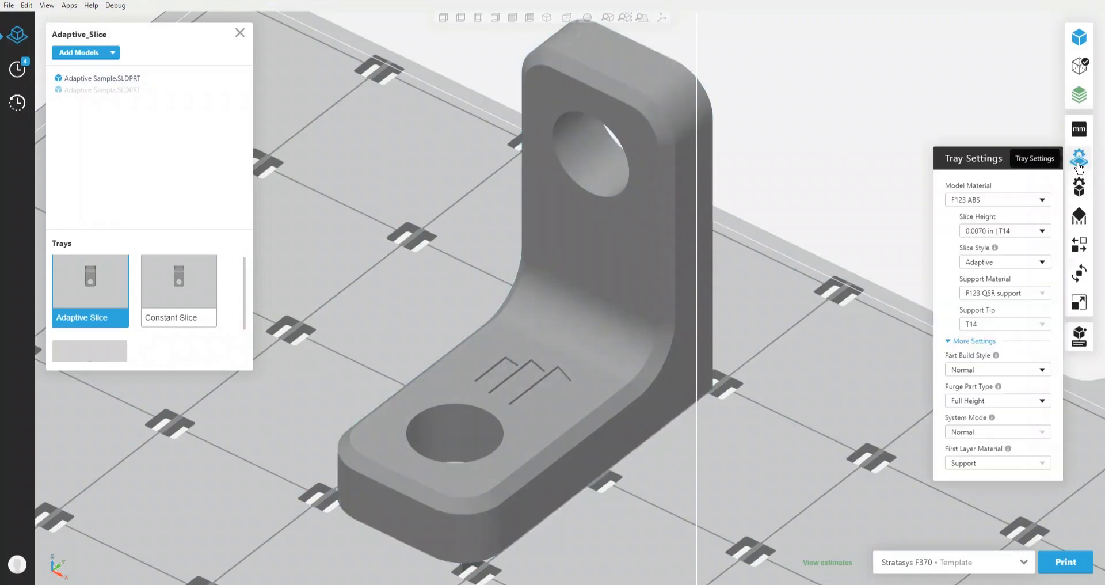
click(1027, 261)
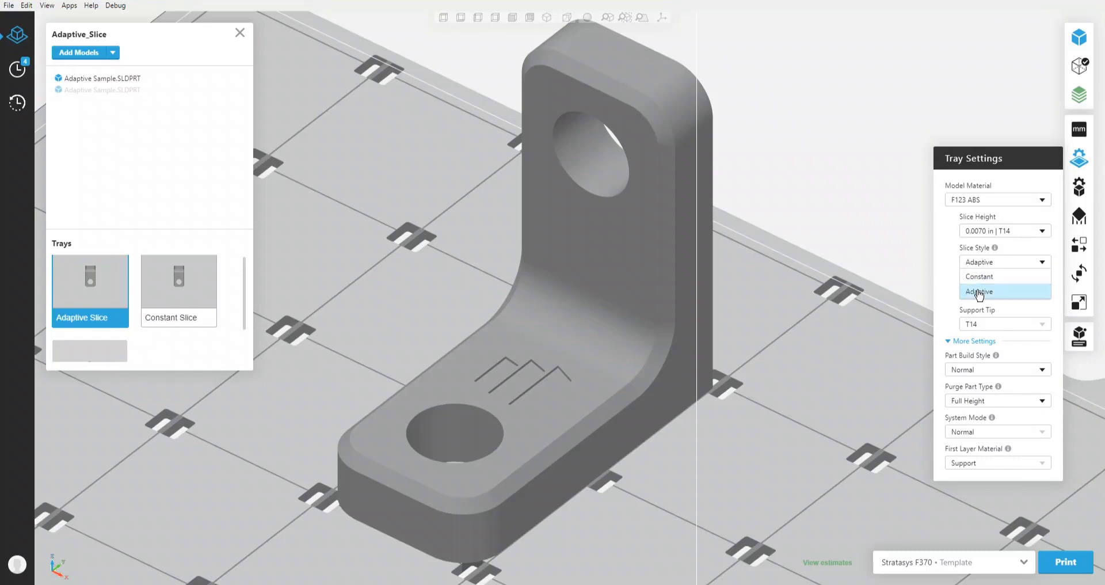
click(944, 283)
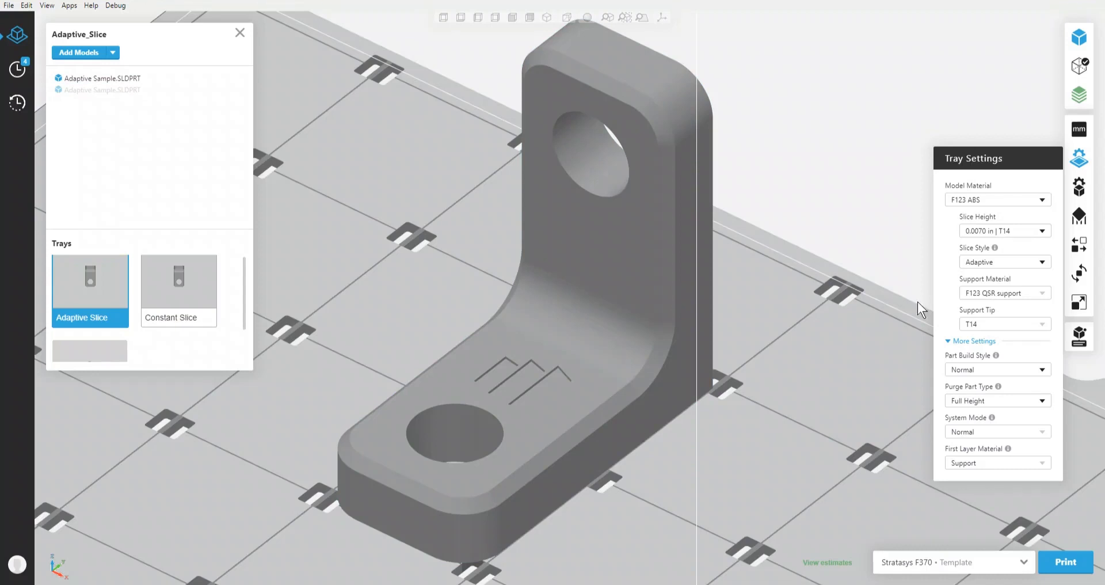
Step: Review the bracket's per-model settings on the Adaptive Slice tray
click(1080, 187)
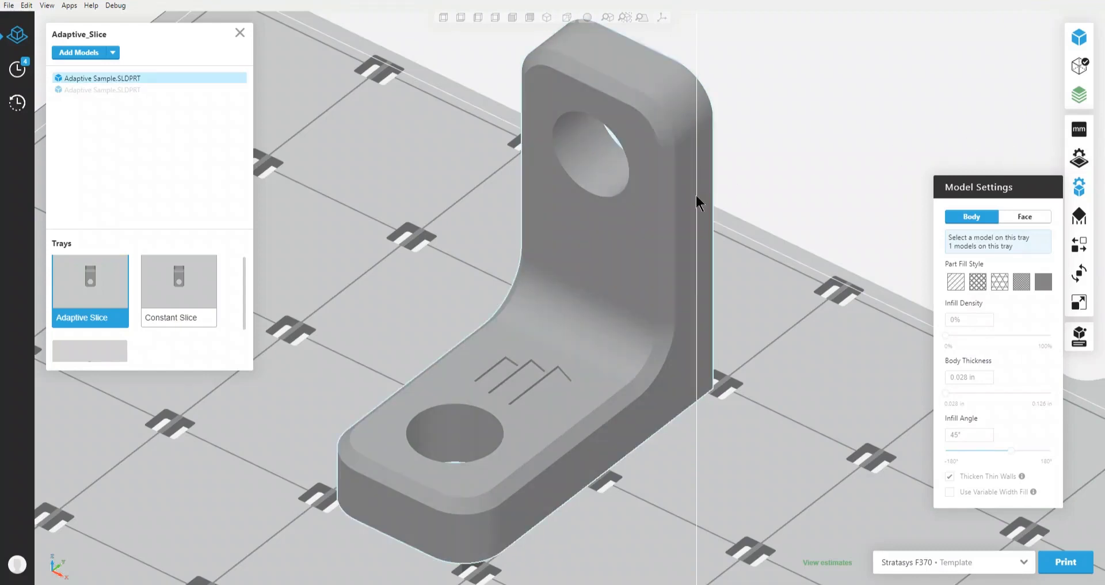
click(695, 195)
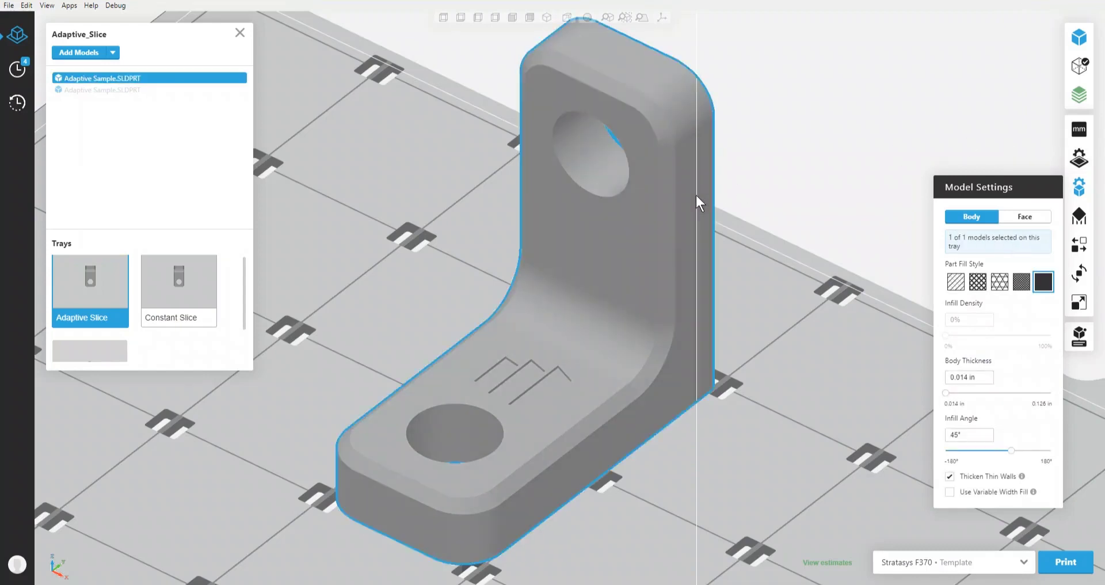
click(1008, 119)
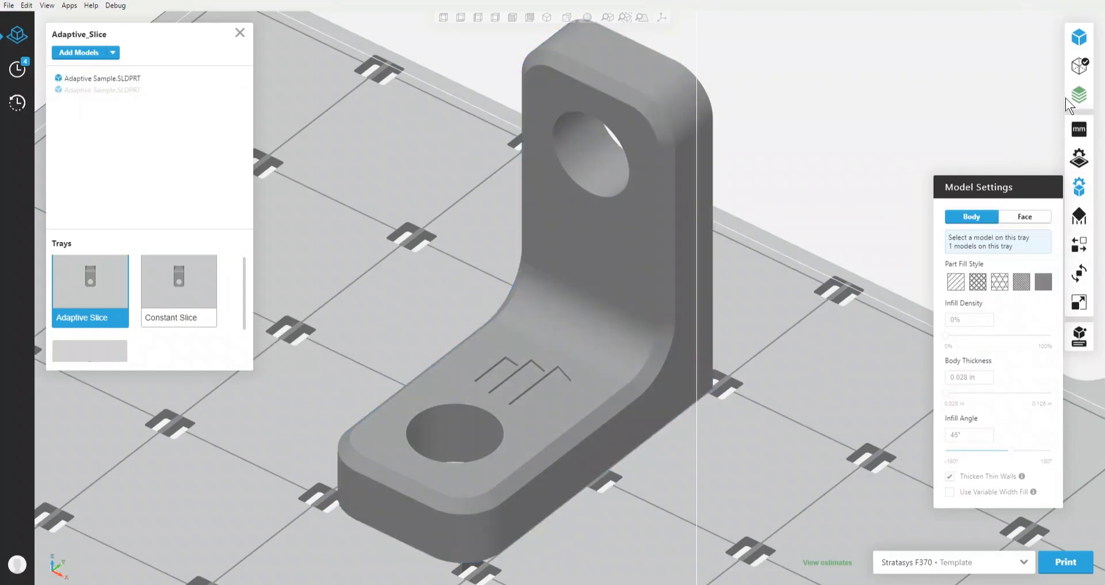
click(1079, 187)
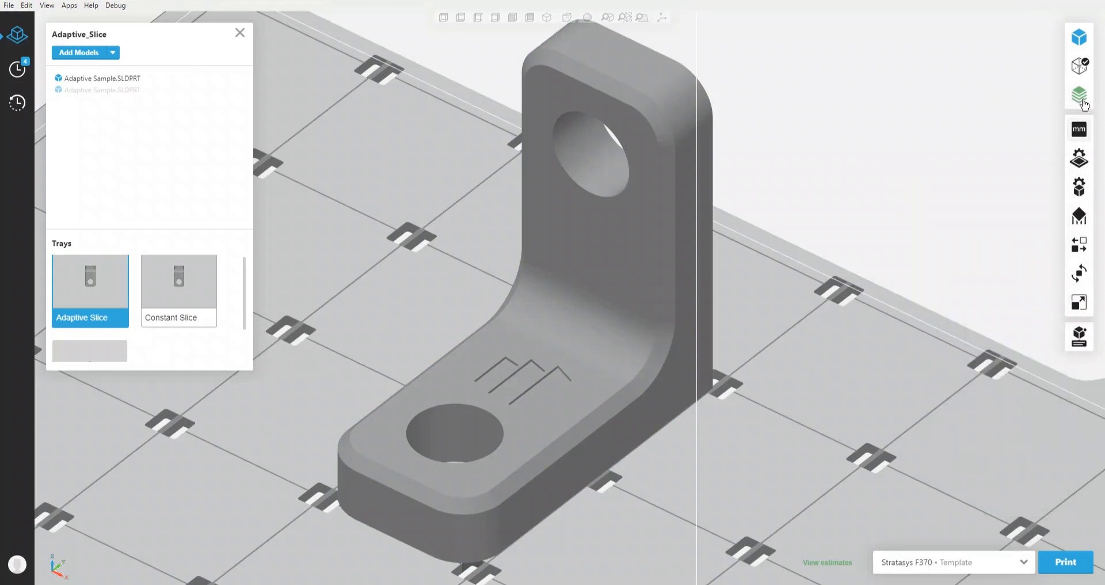
Step: Preview the adaptive slices with 0.0100 in and 0.0070 in layers, toggling the support material off and on
click(1080, 94)
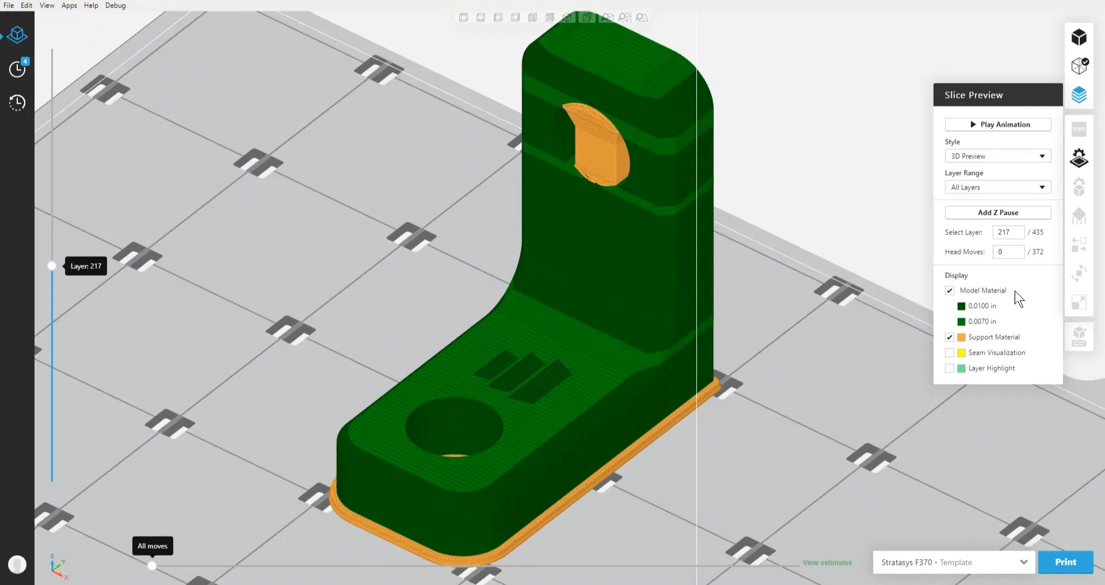
click(949, 338)
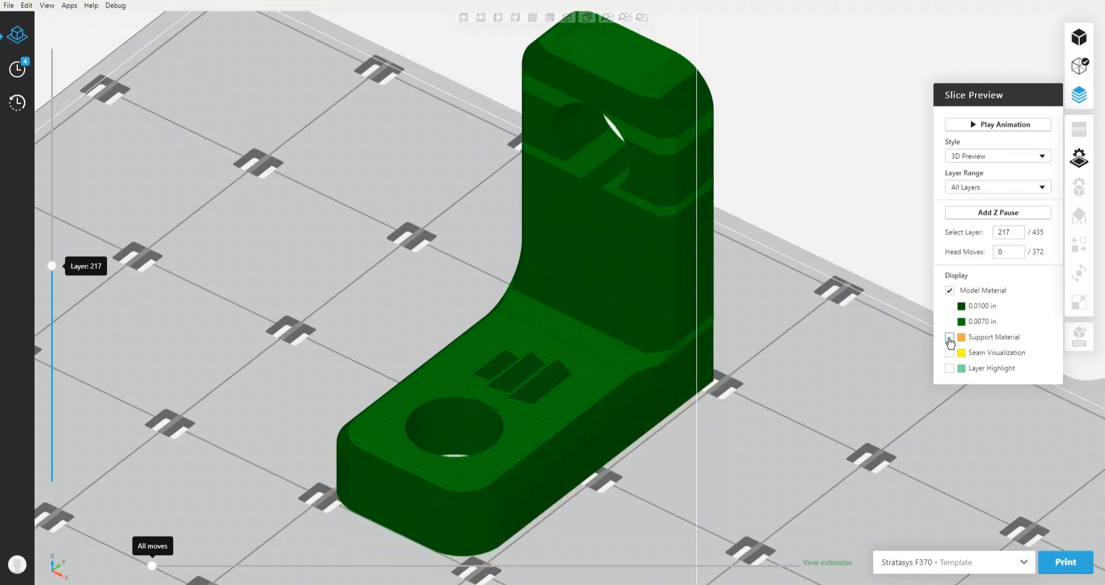
click(949, 338)
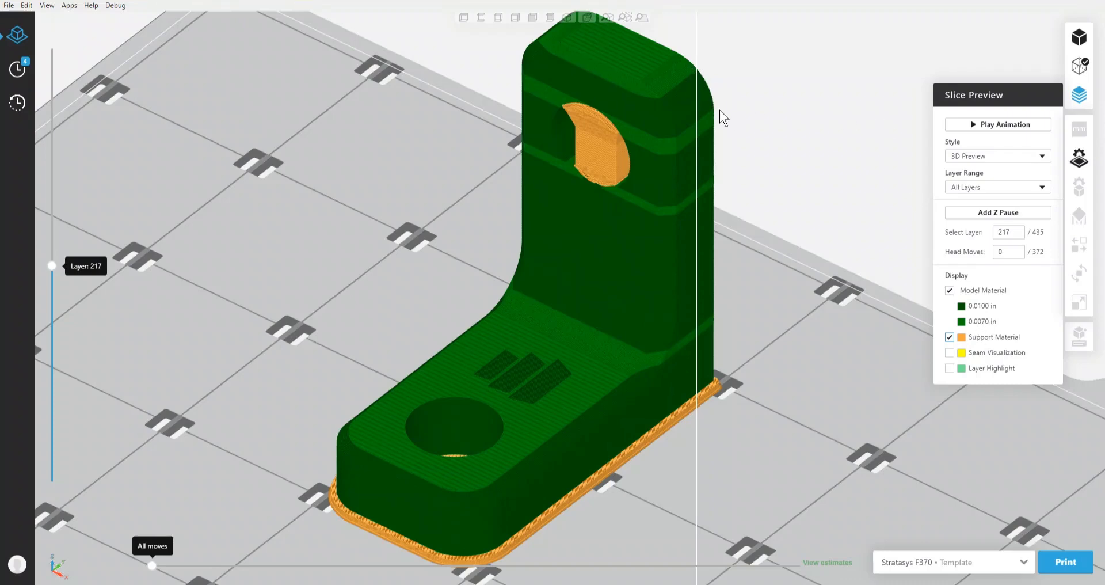
scroll(718, 113, up, 5)
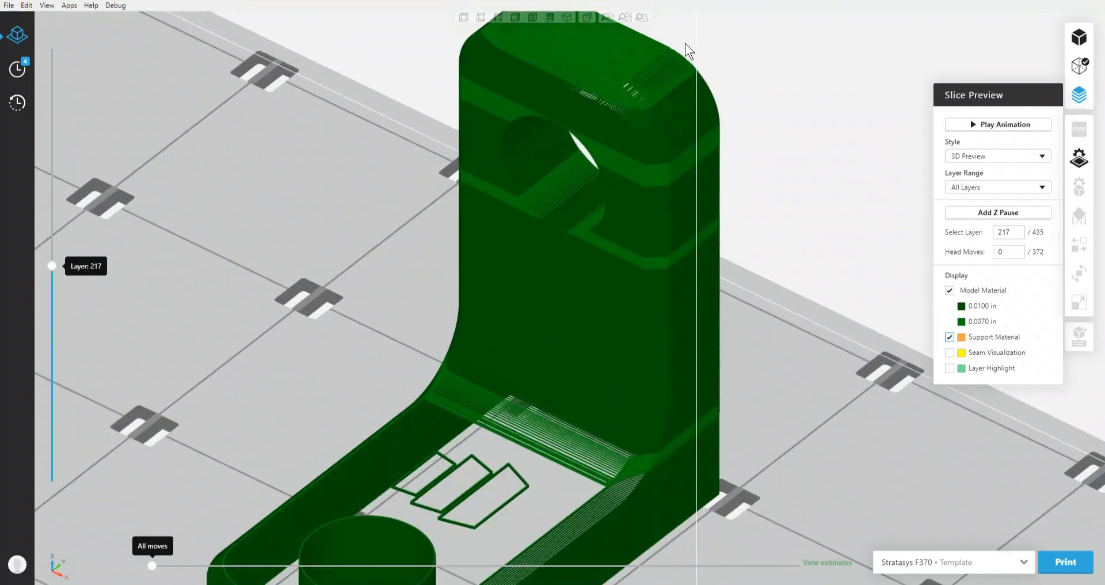
scroll(684, 45, up, 5)
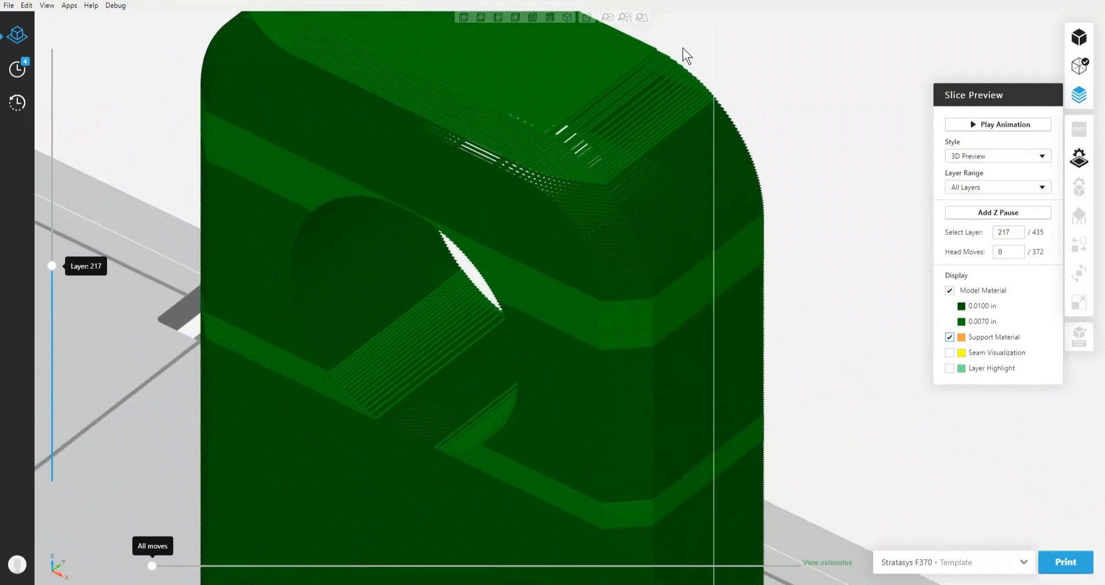
scroll(683, 47, up, 2)
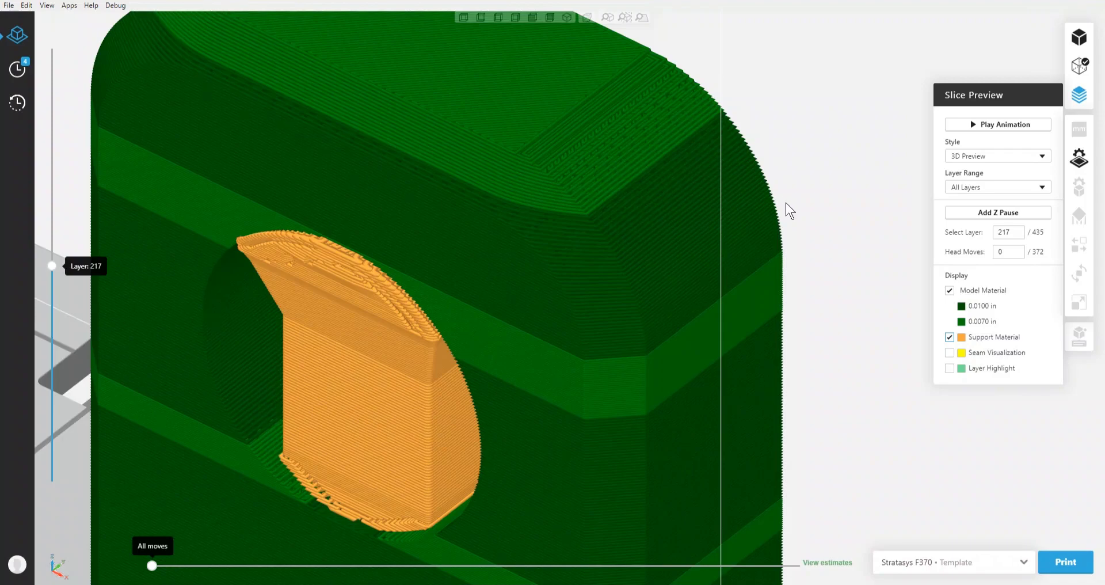
scroll(799, 223, down, 5)
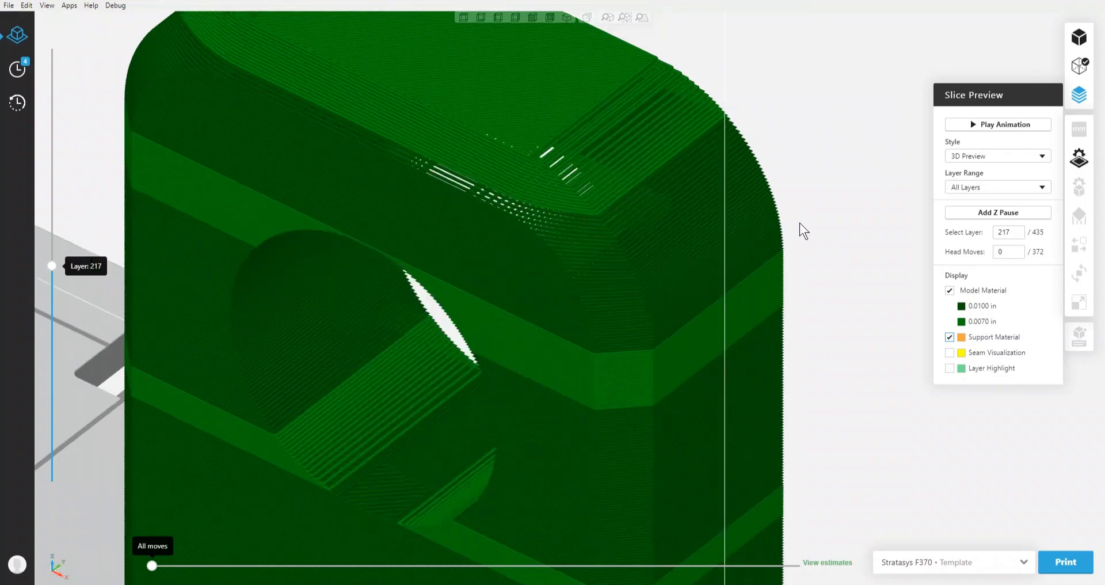
scroll(759, 381, down, 1)
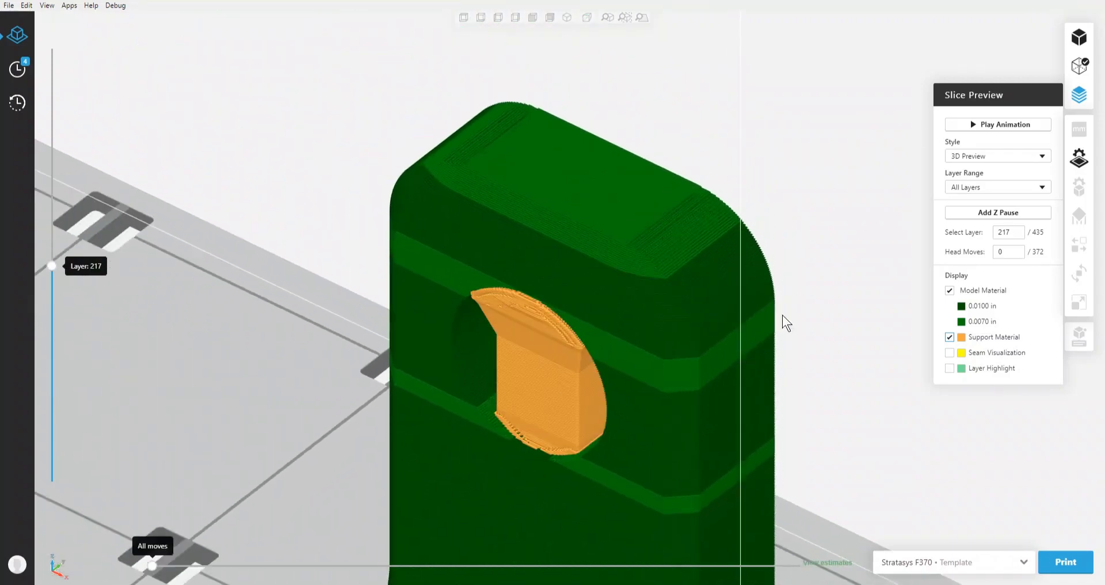
middle_drag(776, 292, 743, 162)
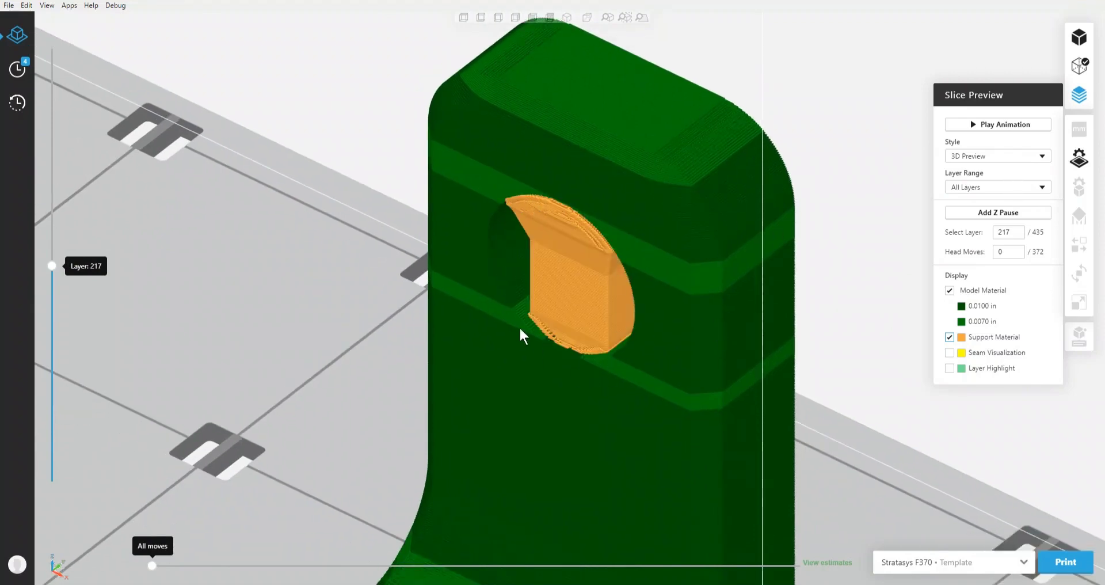
scroll(648, 381, down, 3)
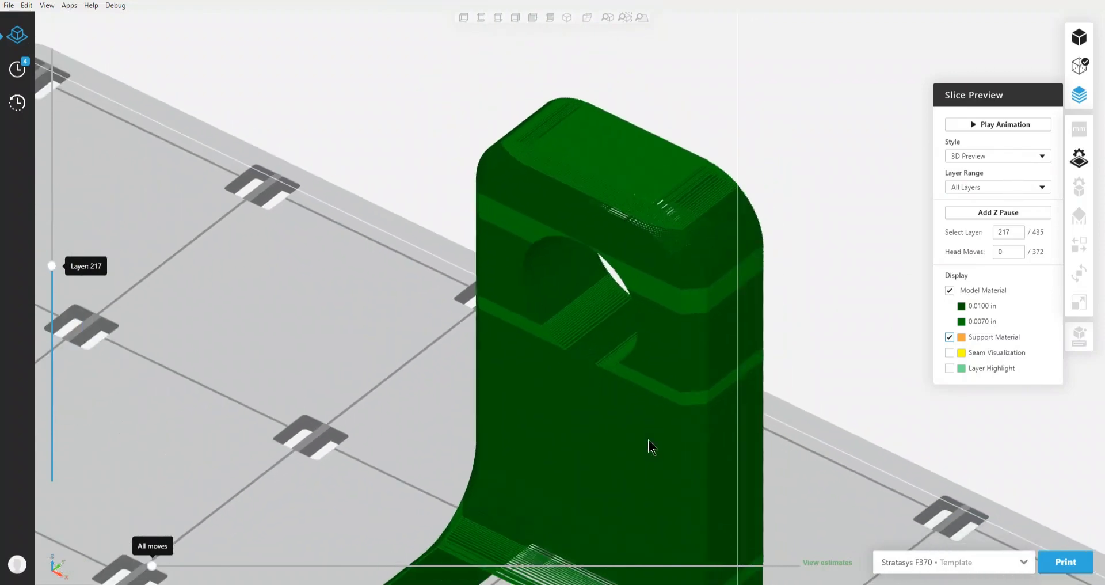
middle_drag(649, 444, 740, 264)
scroll(758, 286, up, 3)
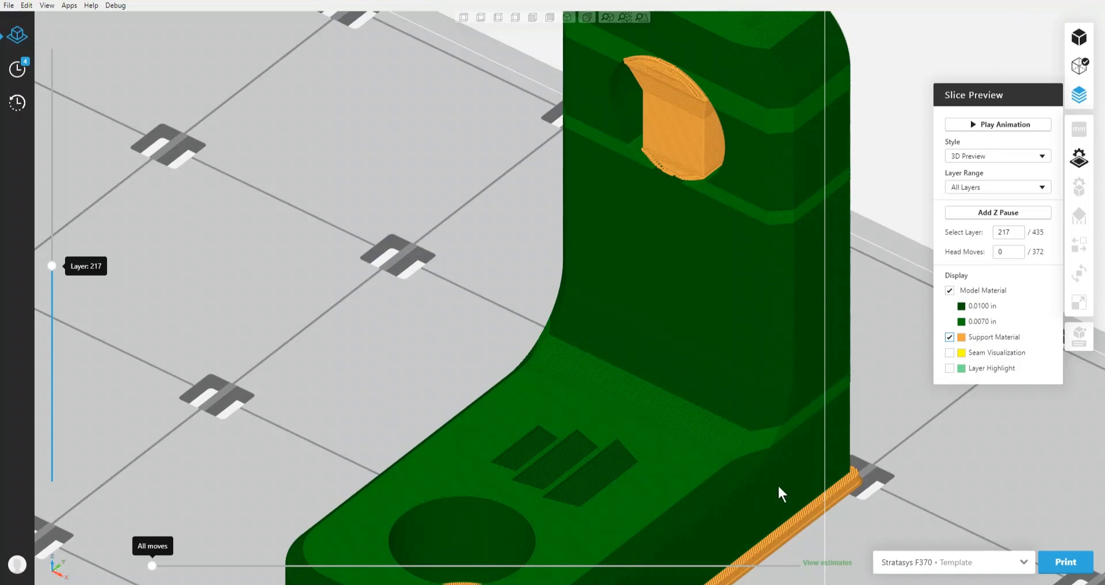
click(826, 562)
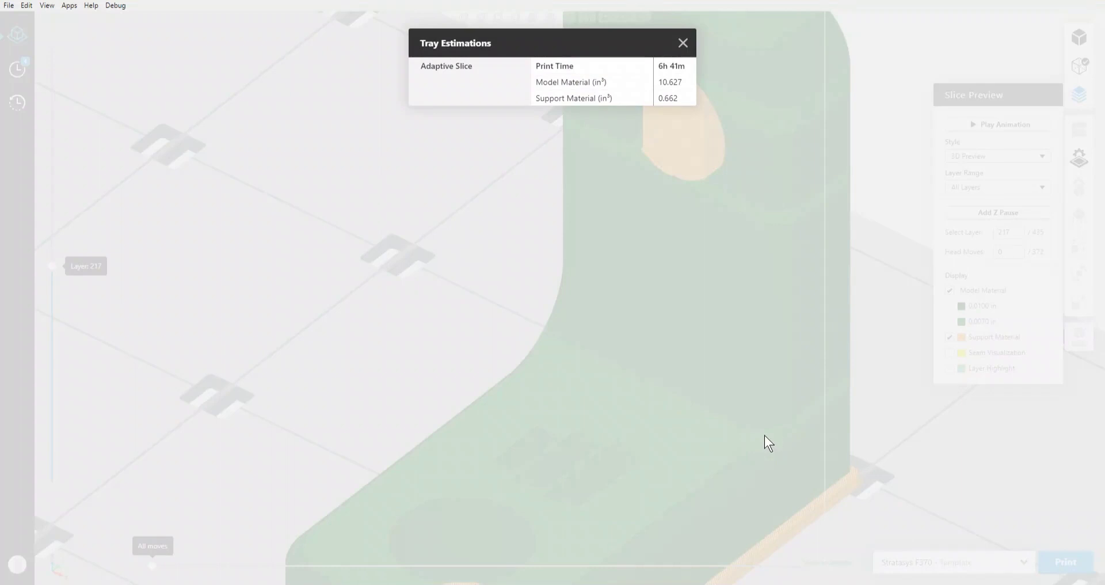
click(683, 43)
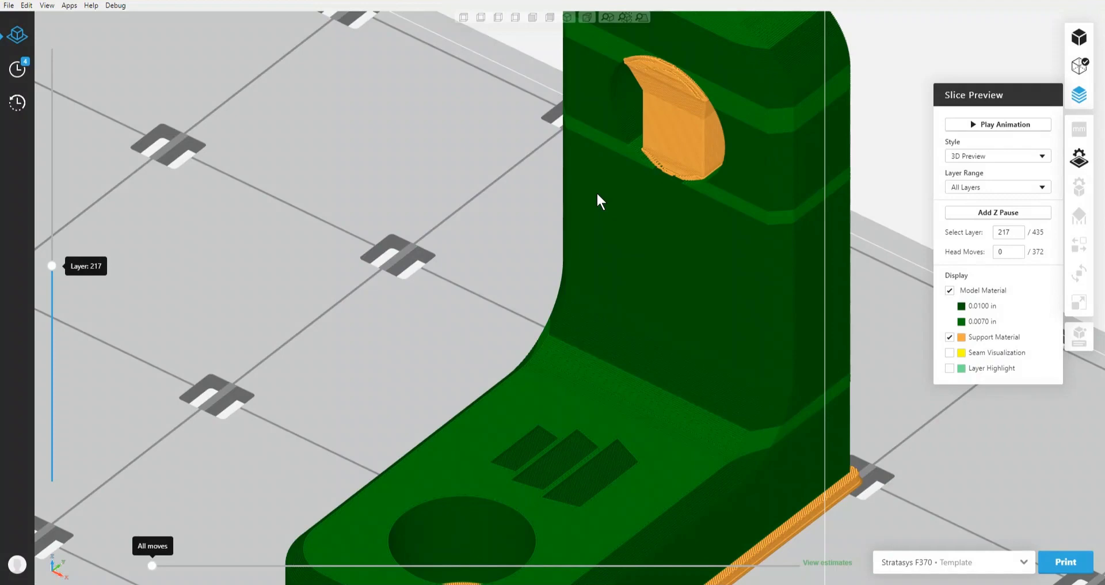
scroll(617, 224, down, 2)
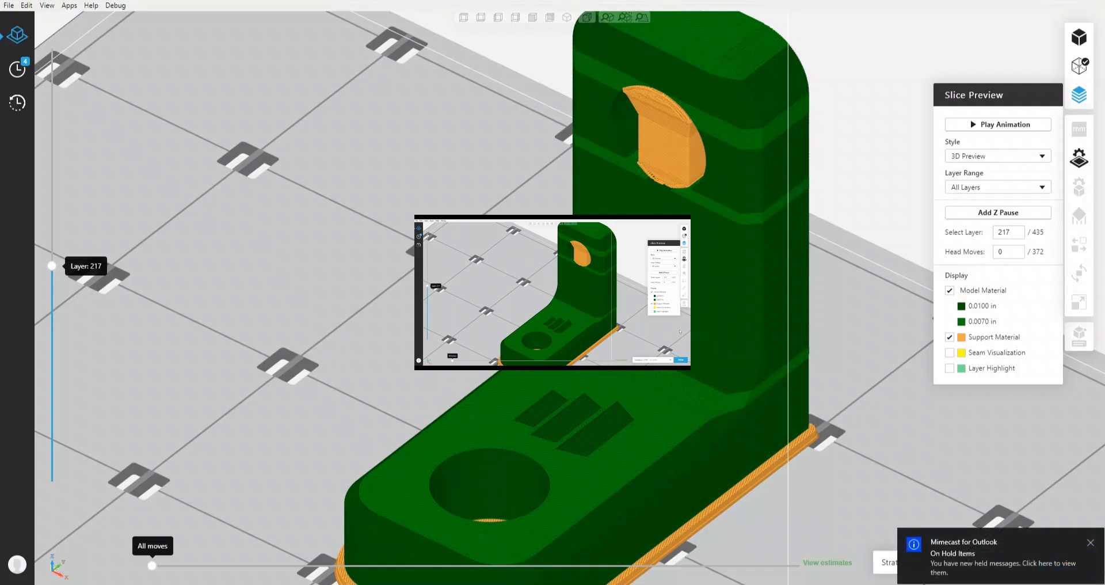
click(1091, 542)
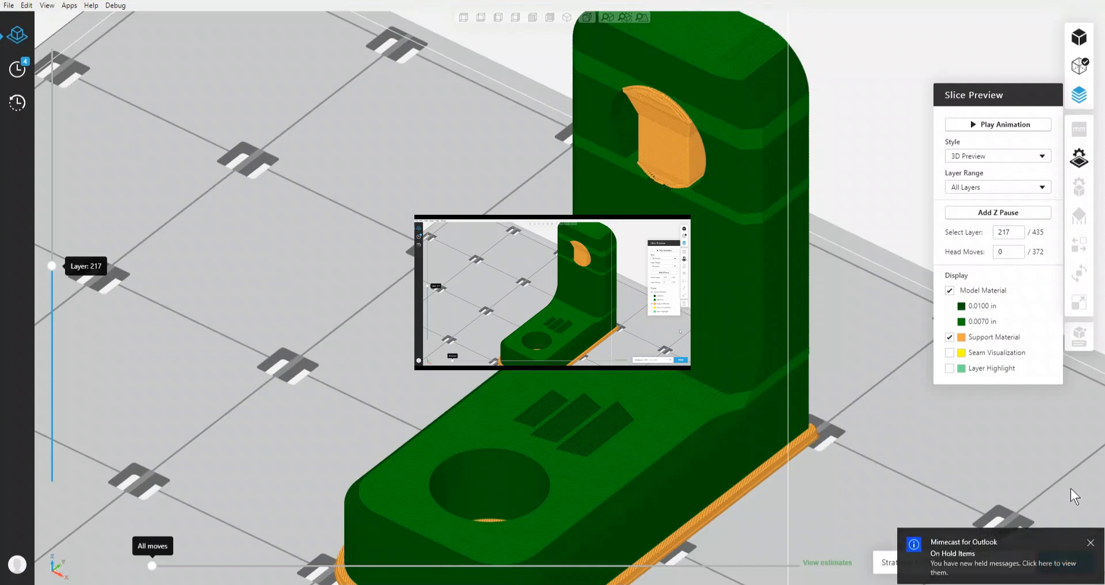